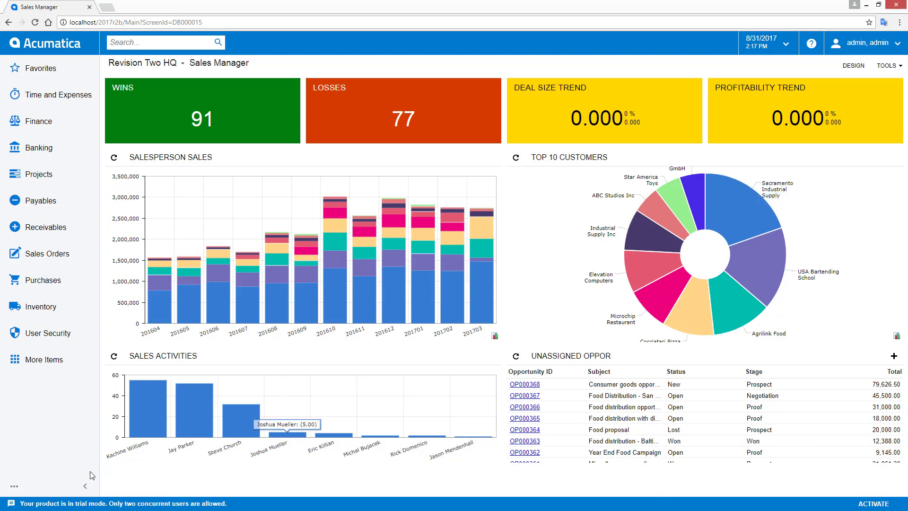
# Step: Collapse and re-expand the navigation sidebar, then move the menu to the top of the page
pyautogui.click(85, 486)
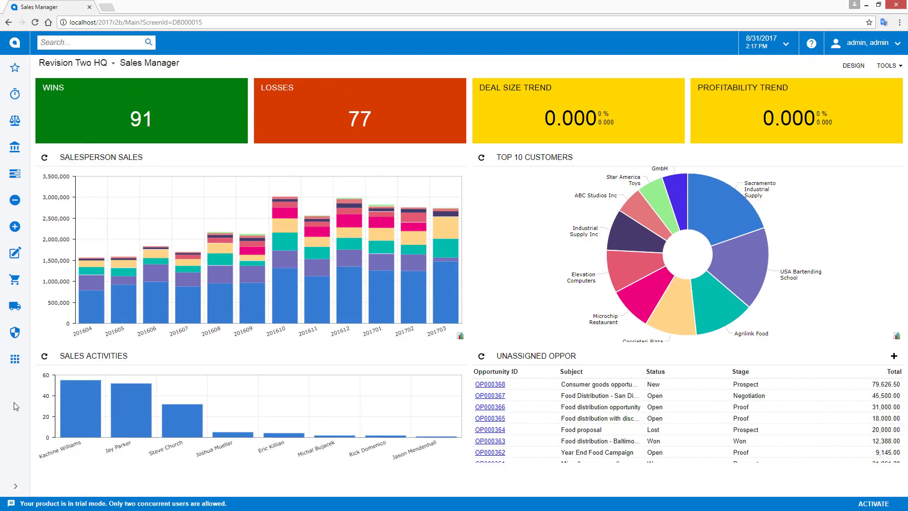
pyautogui.click(16, 486)
pyautogui.click(15, 486)
pyautogui.click(28, 455)
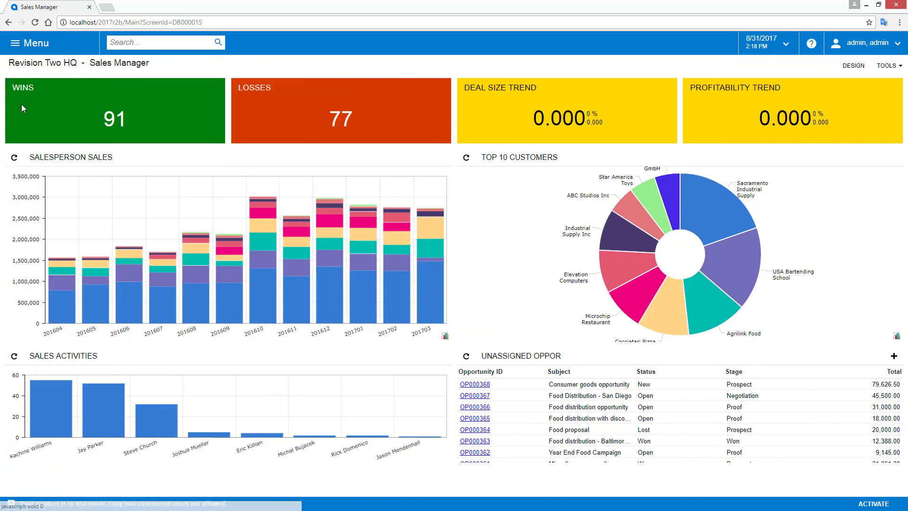
# Step: View the full workspace menu, dock the navigation back on the left, and refresh the Sales Manager dashboard
pyautogui.click(26, 46)
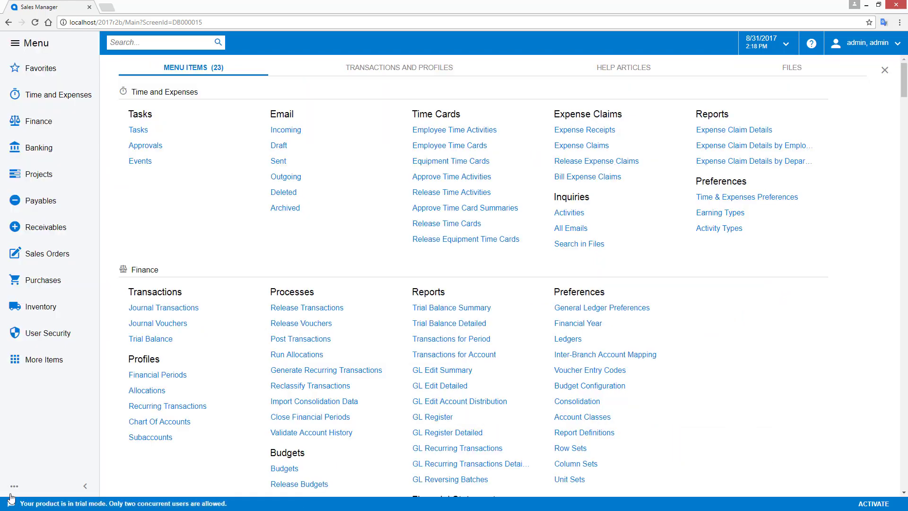
pyautogui.click(14, 487)
pyautogui.click(28, 455)
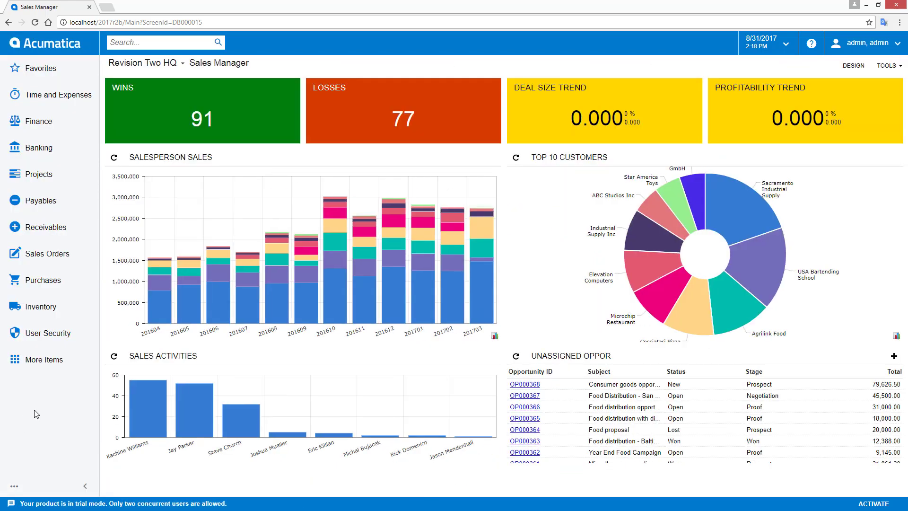
pyautogui.click(49, 44)
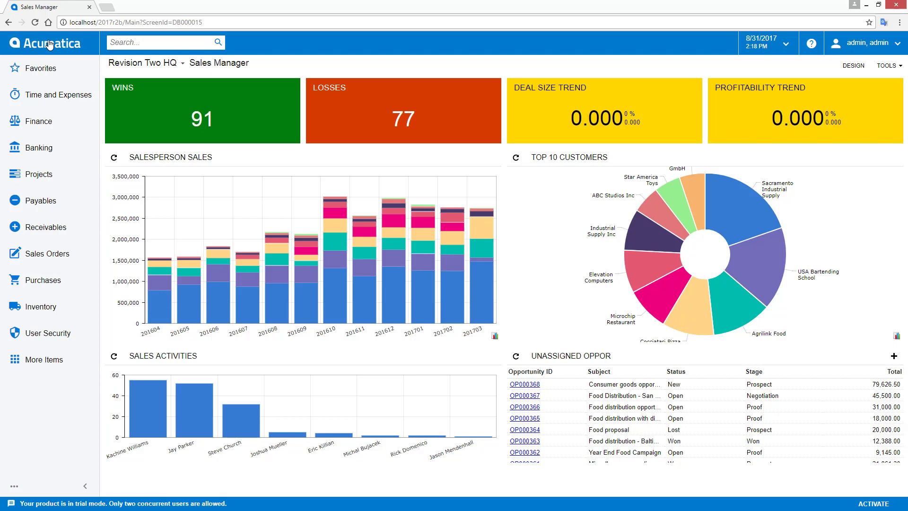
# Step: Star Journal Transactions from the Finance menu, open it from Favorites, and start a new batch
pyautogui.click(40, 124)
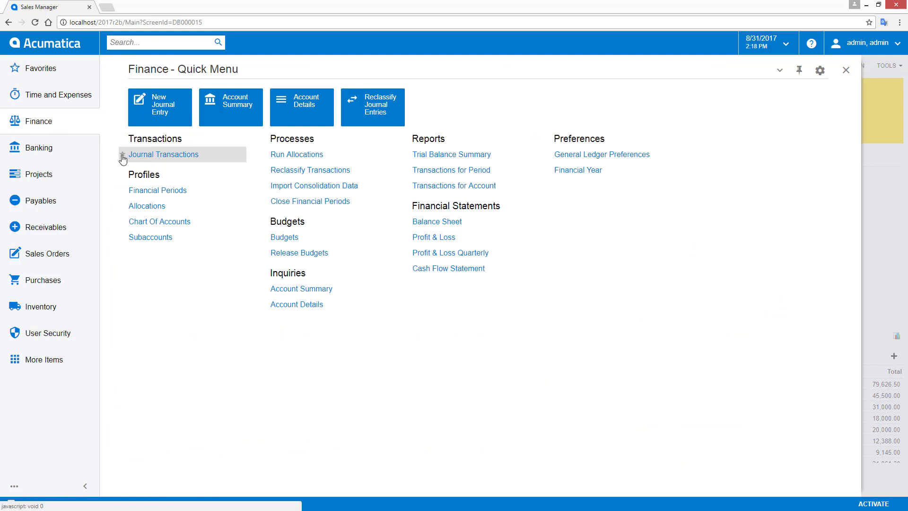
pyautogui.click(122, 159)
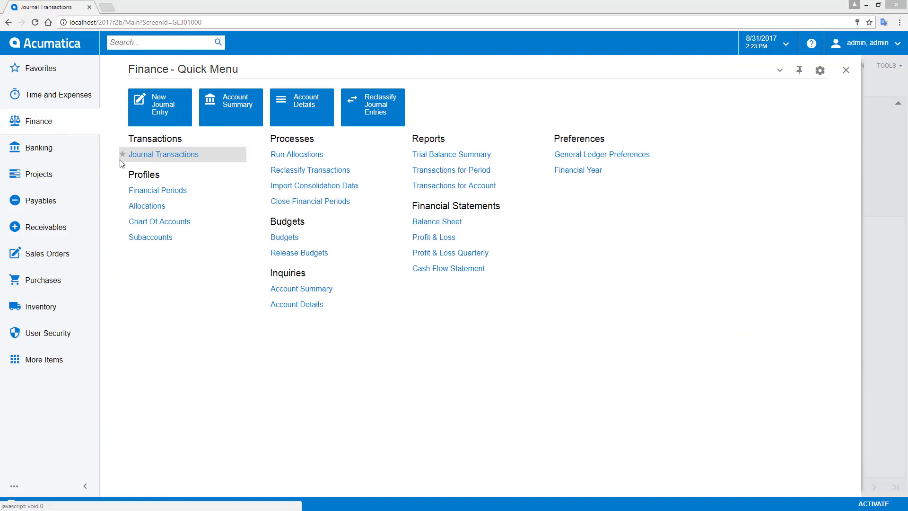
pyautogui.click(53, 80)
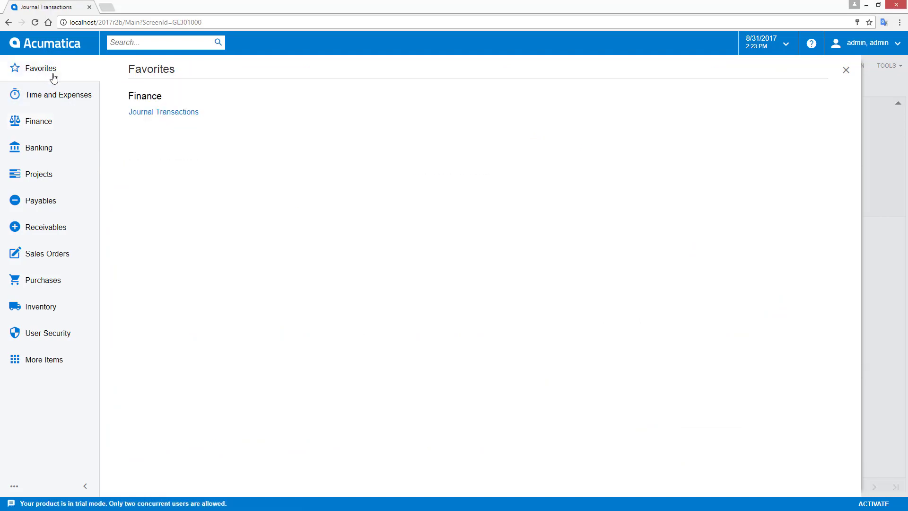
pyautogui.click(139, 122)
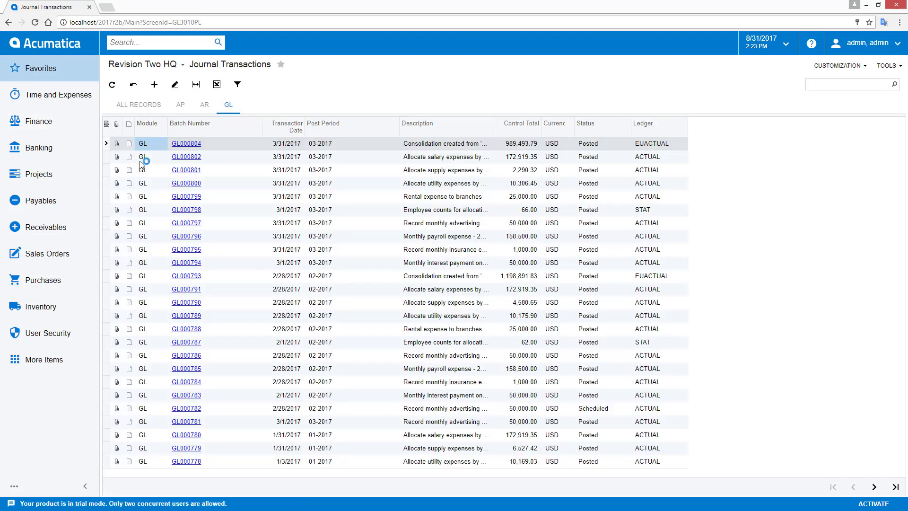
pyautogui.click(154, 85)
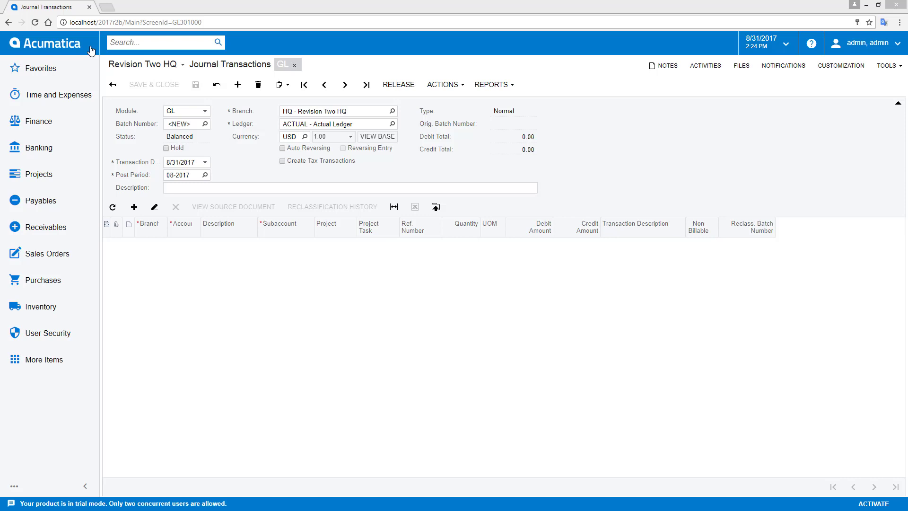
# Step: Preview the Time and Expenses, Banking, Projects and Payables quick menus in turn
pyautogui.click(45, 97)
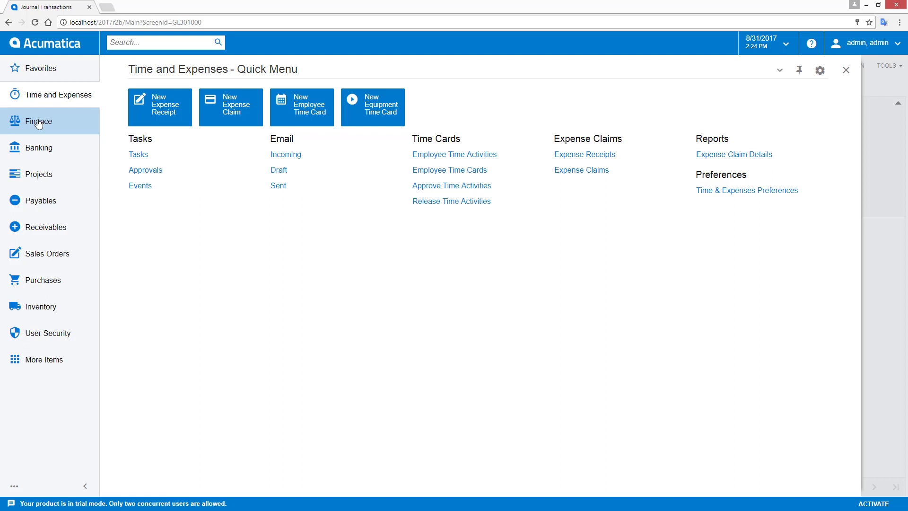
pyautogui.click(40, 148)
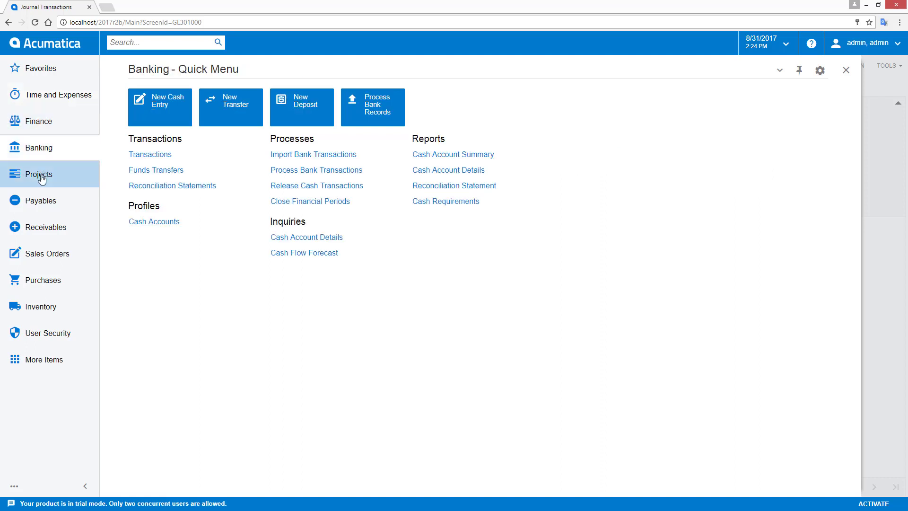
pyautogui.click(42, 175)
pyautogui.click(43, 204)
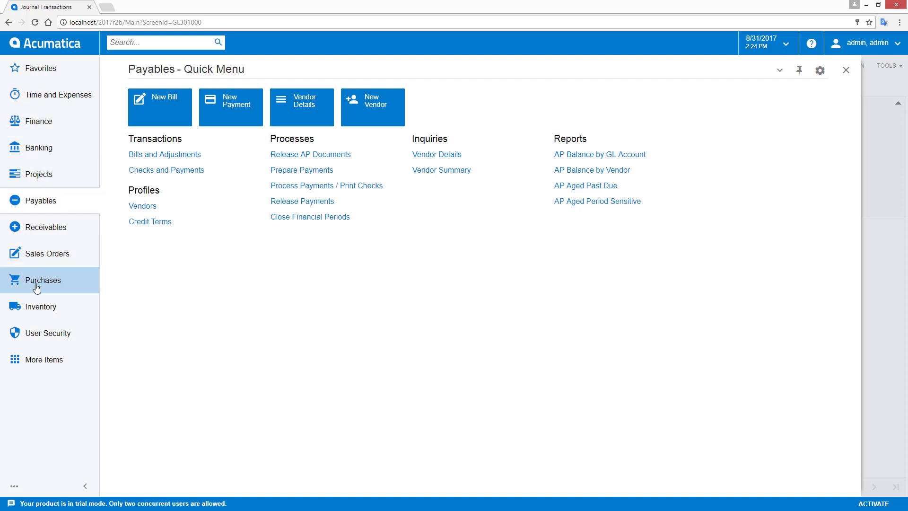
# Step: Pin the Marketing tile from More Items, move it to the bottom of the navigation, and reopen More Items
pyautogui.click(33, 365)
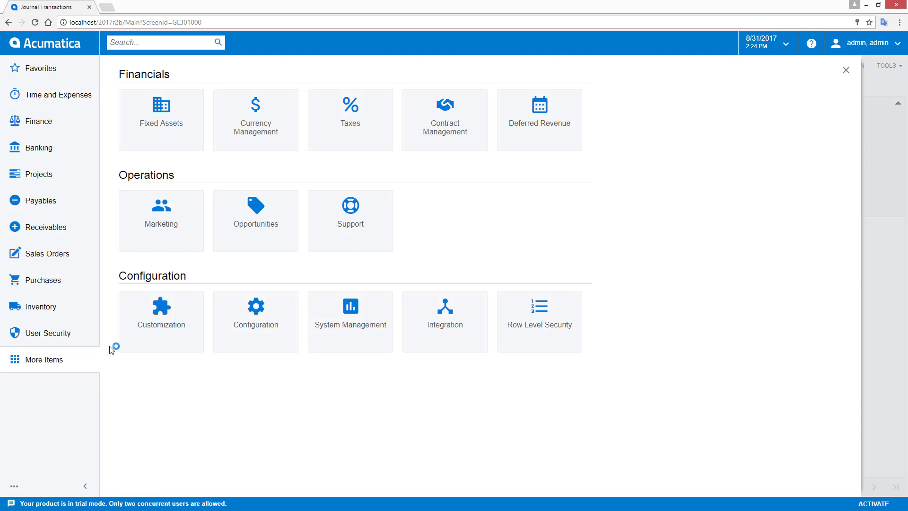
pyautogui.click(194, 203)
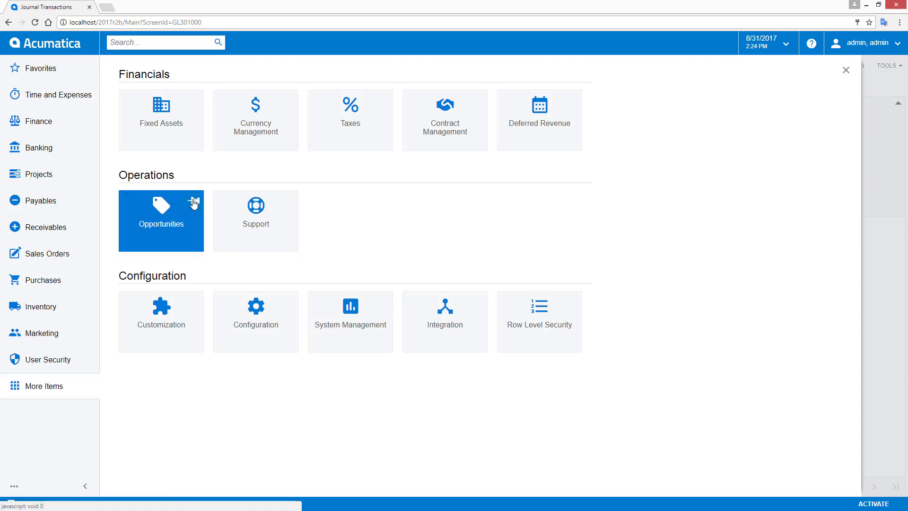
pyautogui.click(42, 334)
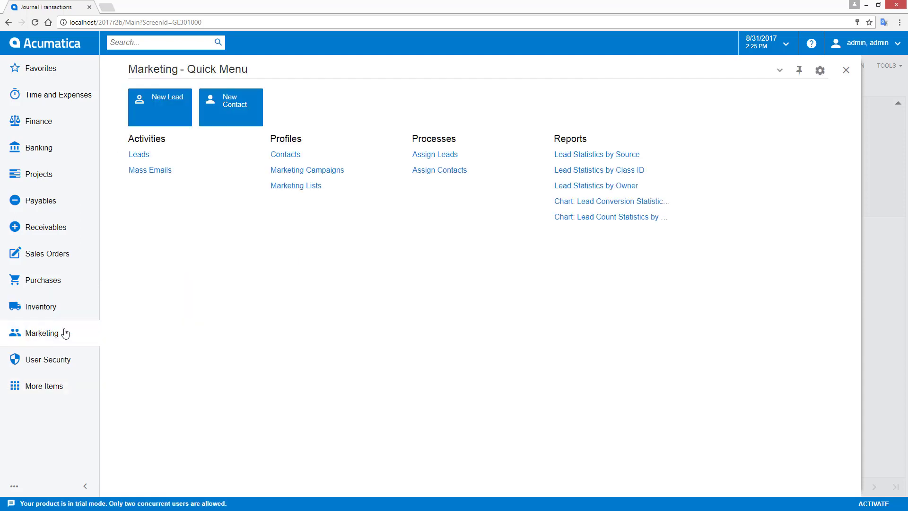
pyautogui.click(798, 71)
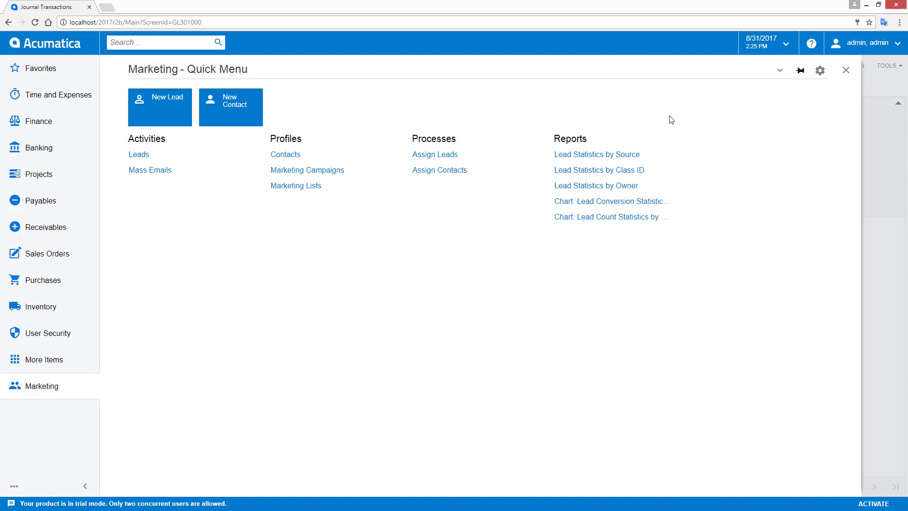
pyautogui.click(36, 361)
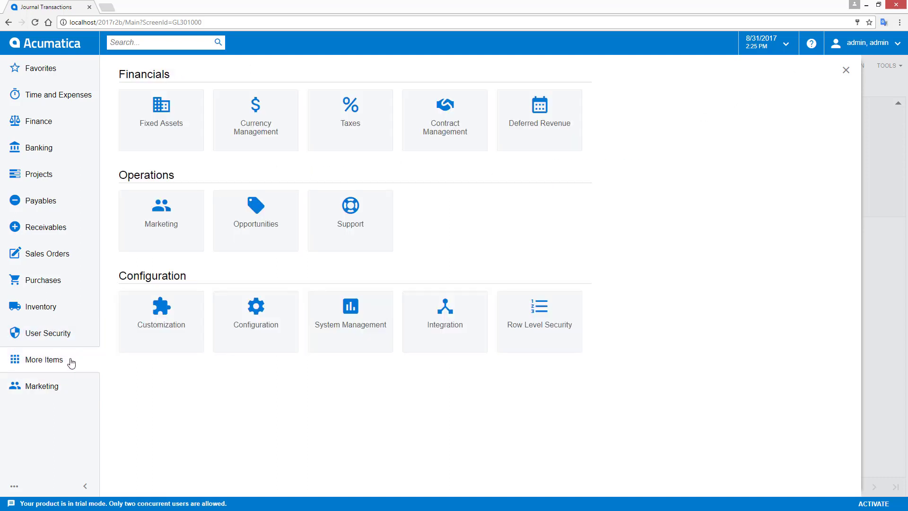
# Step: Uncheck General Ledger Preferences and Financial Year in the Finance quick menu's All Items configuration
pyautogui.click(33, 122)
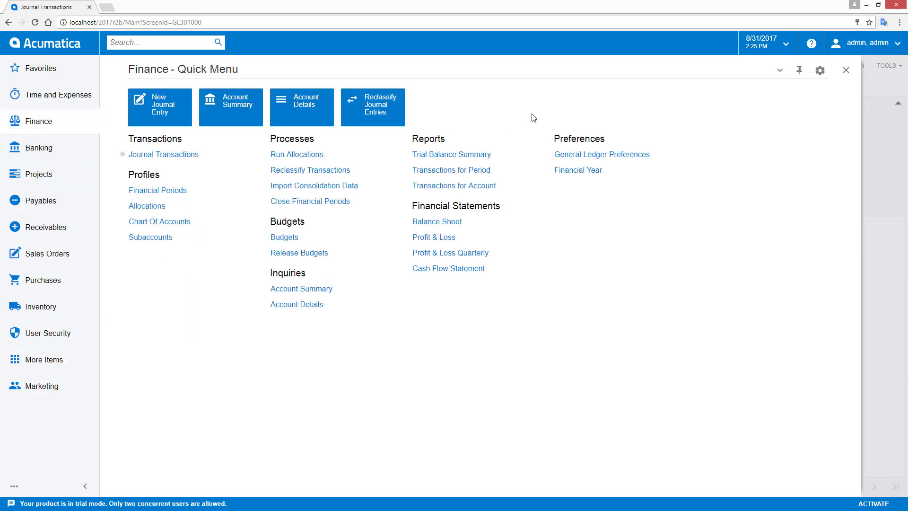
pyautogui.click(780, 70)
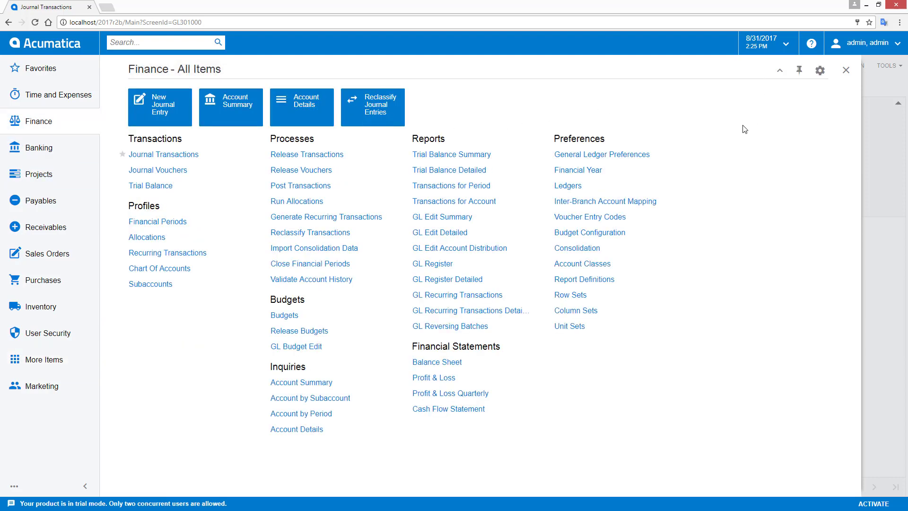
pyautogui.click(820, 71)
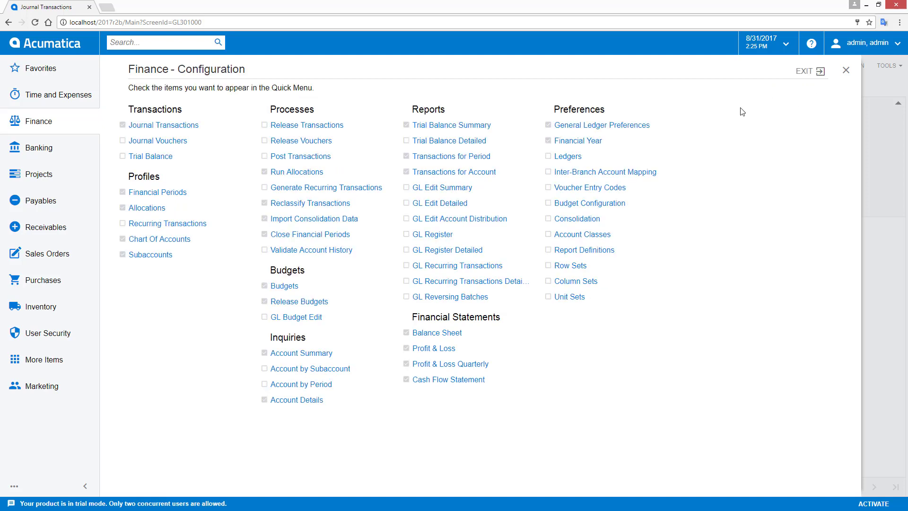
pyautogui.click(549, 126)
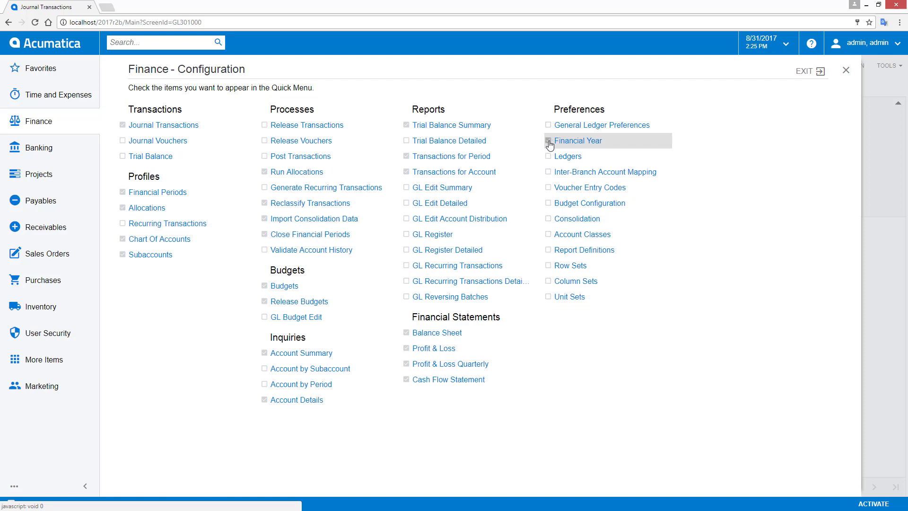
pyautogui.click(549, 142)
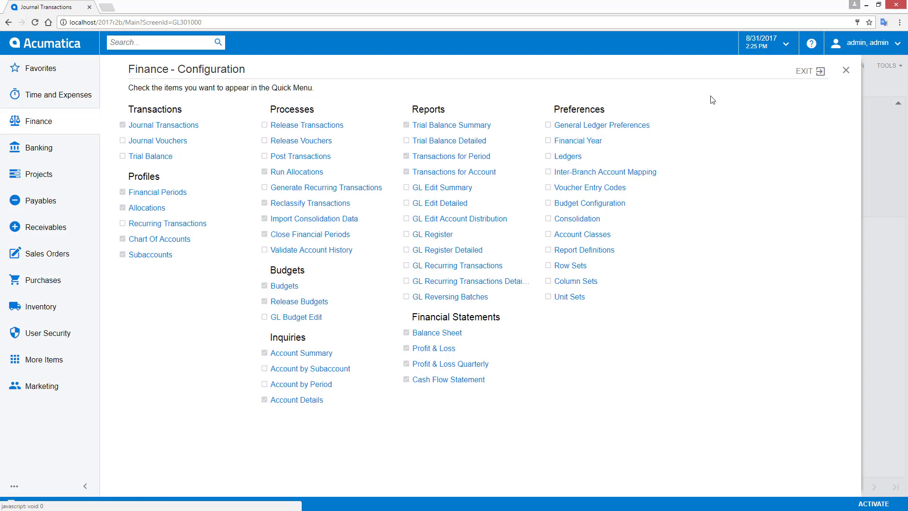
pyautogui.click(810, 72)
# Step: Add a personal Reports workspace, named after the user, with the account_balance icon in the Operations area
pyautogui.click(846, 71)
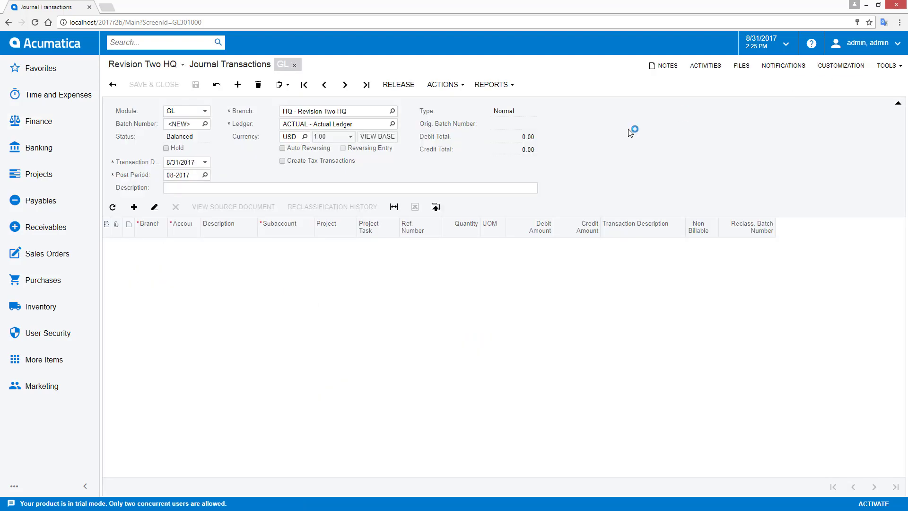
pyautogui.click(14, 487)
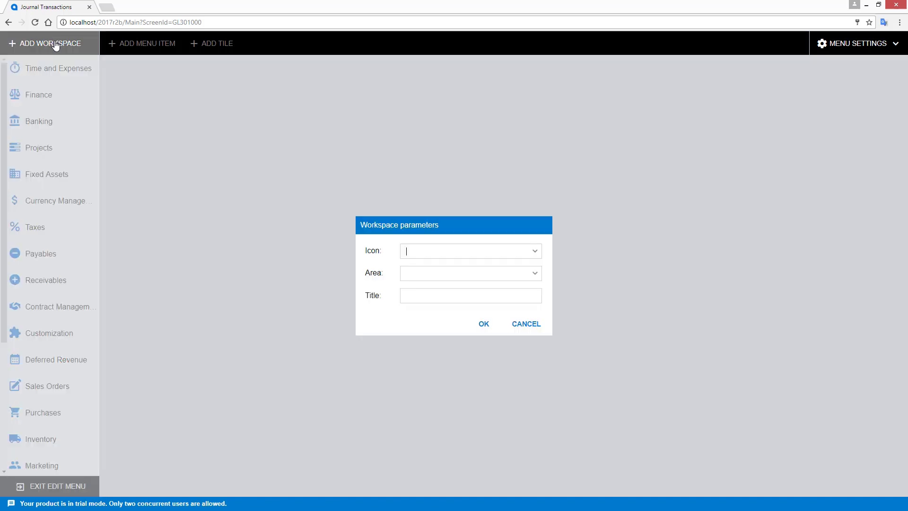
pyautogui.click(535, 251)
pyautogui.click(457, 272)
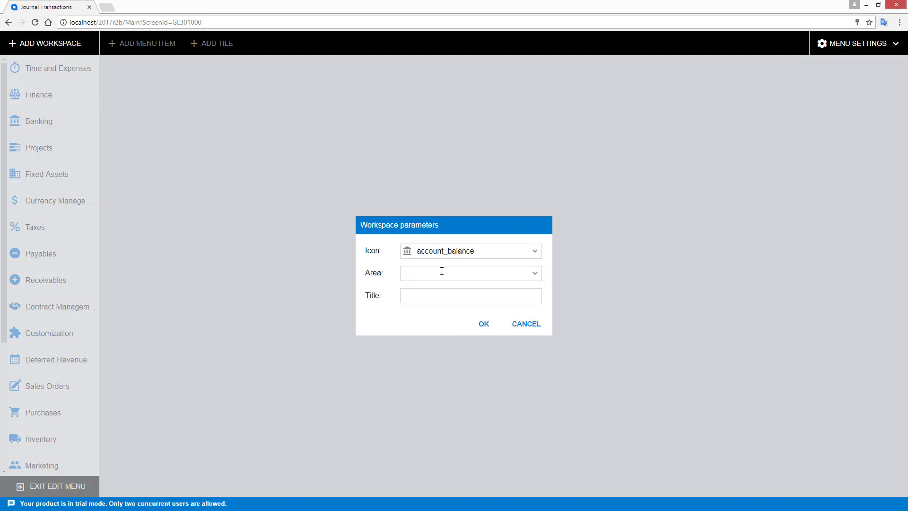
pyautogui.click(536, 279)
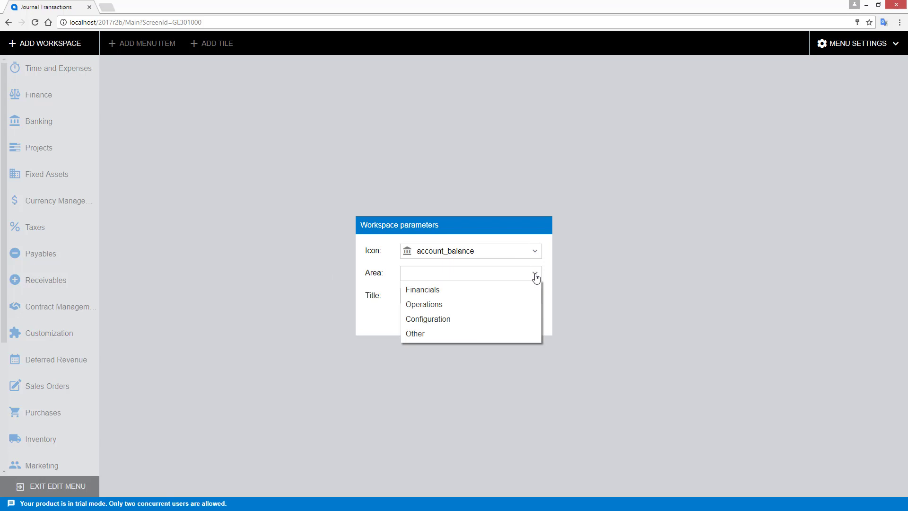
pyautogui.click(445, 305)
pyautogui.click(436, 293)
pyautogui.write("Doug's Reports")
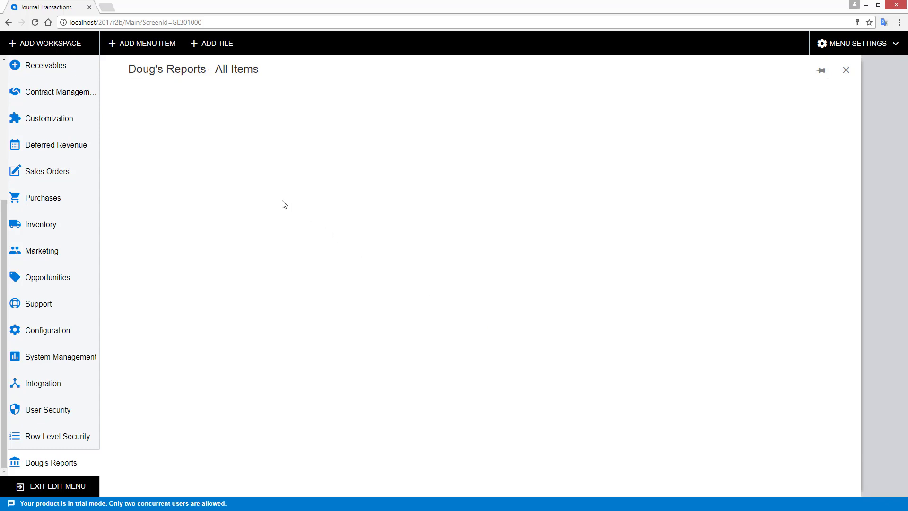
# Step: Add an archive-icon tile titled 'Invoiced Items GI' linked to the Invoiced Items screen
pyautogui.click(212, 44)
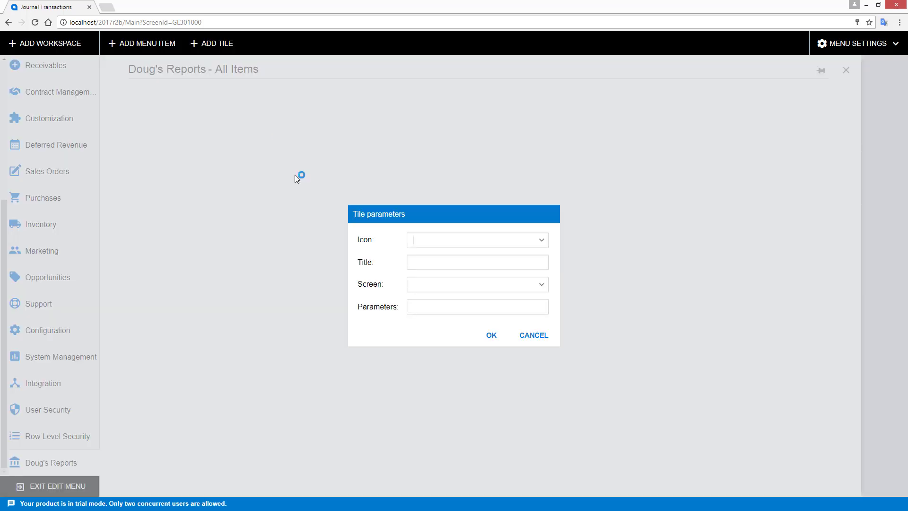
pyautogui.click(541, 241)
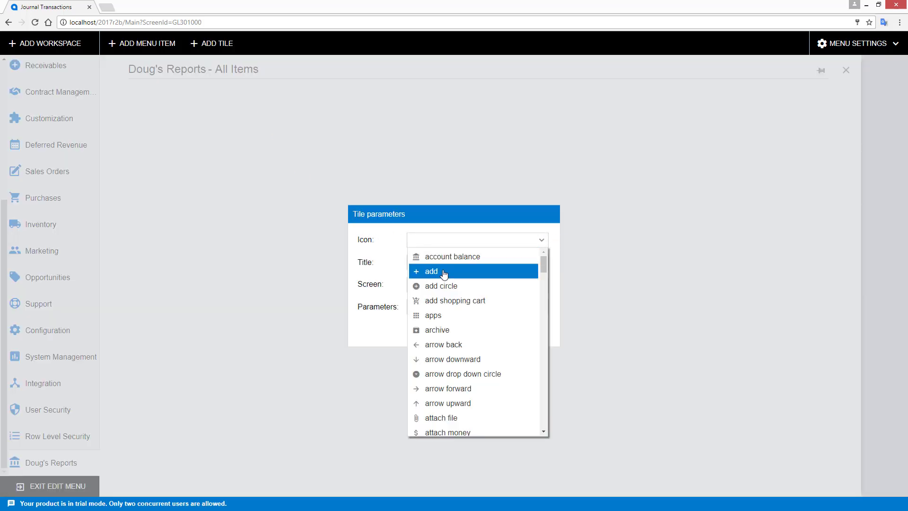
pyautogui.click(436, 330)
pyautogui.click(429, 263)
pyautogui.write('Invoiced Items GI')
pyautogui.press('Tab')
pyautogui.write('invoice')
pyautogui.click(456, 315)
pyautogui.click(489, 337)
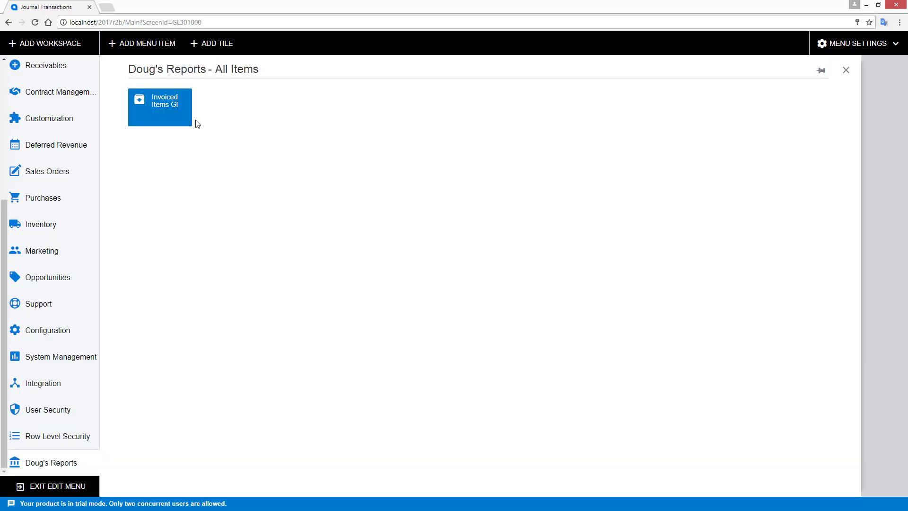
# Step: Add the Financial Statements Profit & Loss screen as a menu item, found by searching 'profit'
pyautogui.click(137, 47)
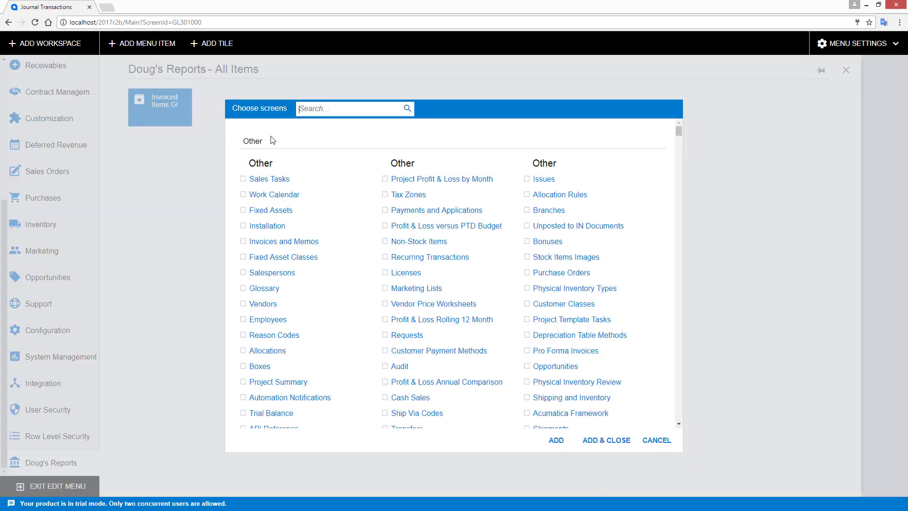
pyautogui.write('profit')
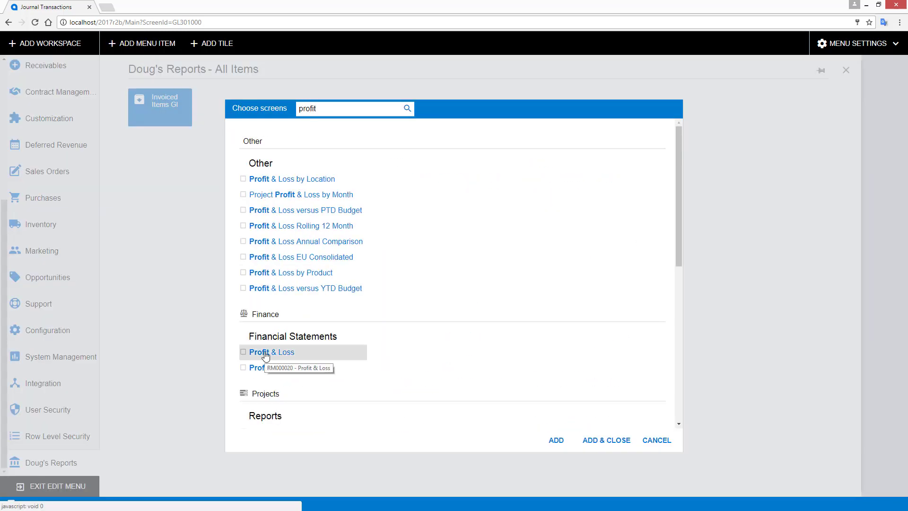
pyautogui.click(243, 352)
pyautogui.click(606, 440)
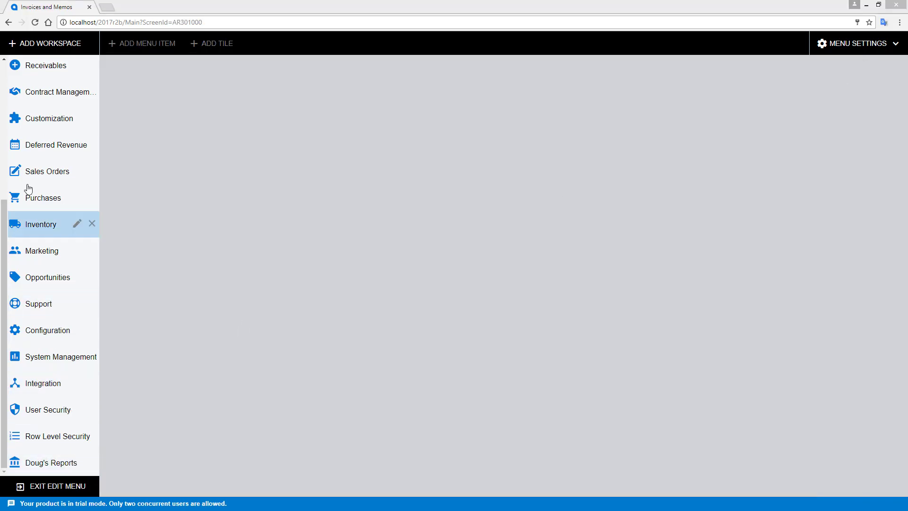
# Step: Review the Receivables workspace settings without saving, then open the New Invoice tile's settings
pyautogui.click(28, 67)
pyautogui.click(78, 67)
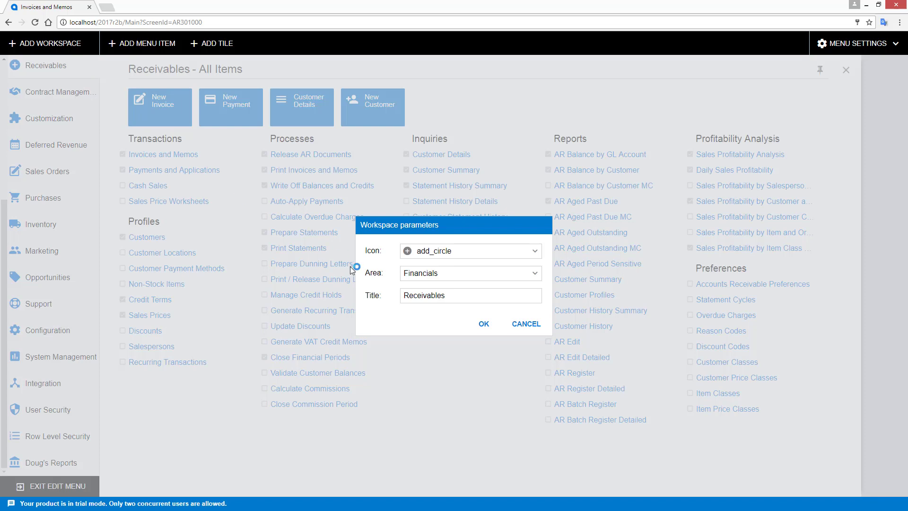
pyautogui.click(526, 324)
pyautogui.moveTo(176, 124)
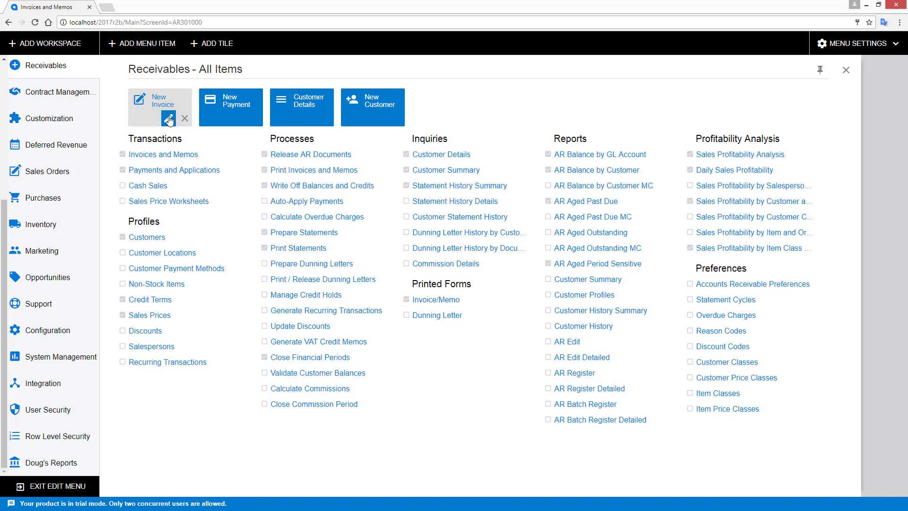
pyautogui.click(169, 119)
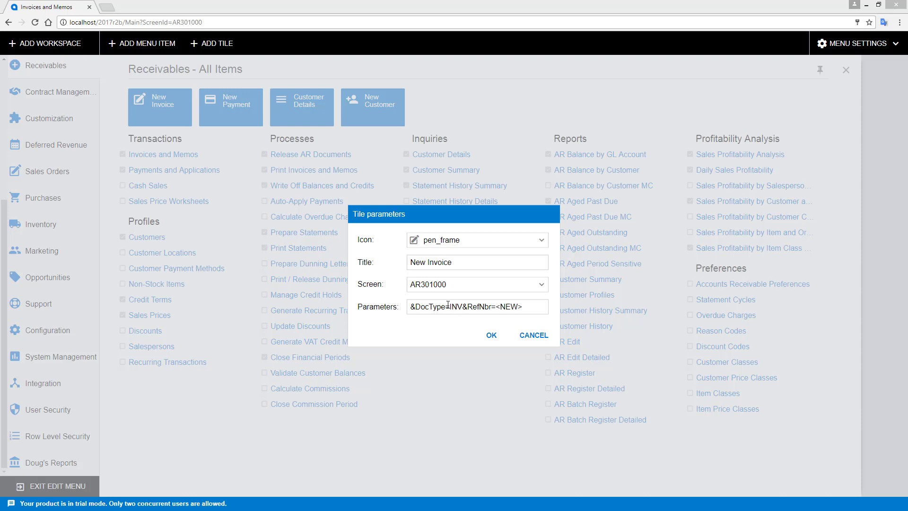
# Step: Cancel the tile settings, review the Workspace Categories list, then exit menu editing
pyautogui.click(532, 337)
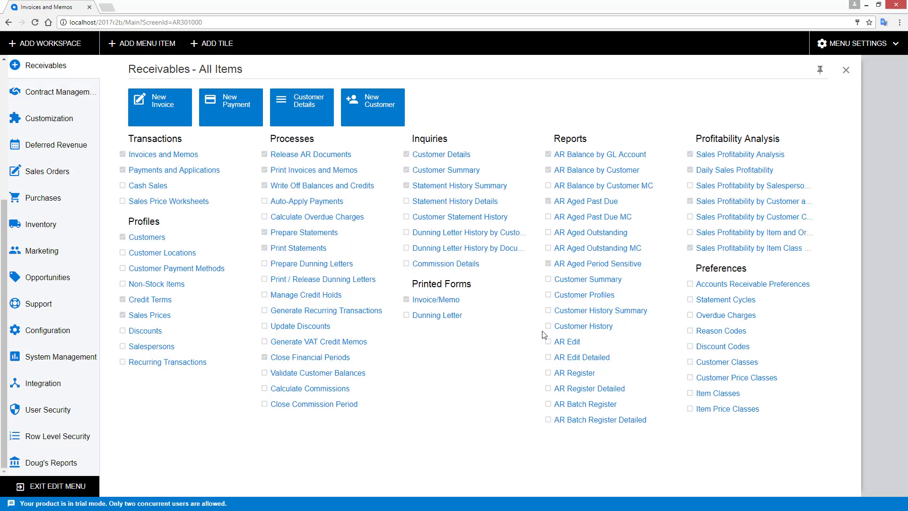
pyautogui.click(856, 43)
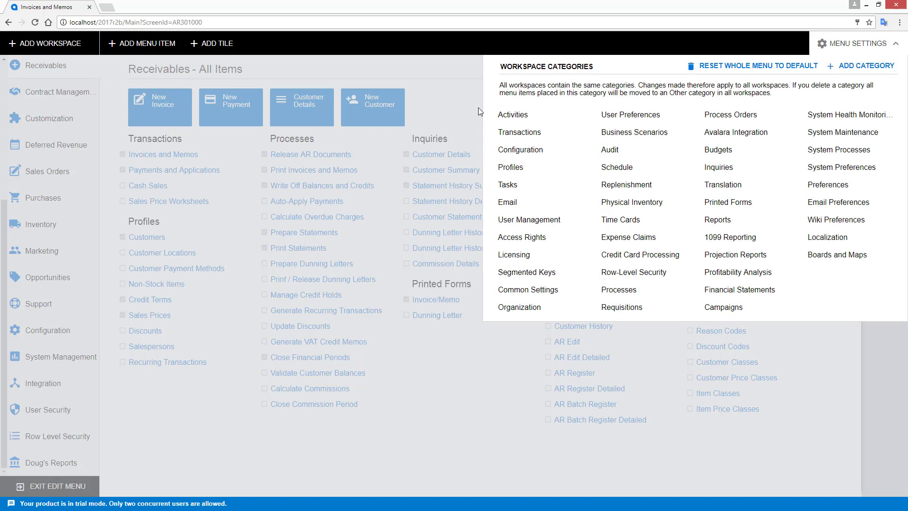
pyautogui.click(375, 153)
pyautogui.click(58, 486)
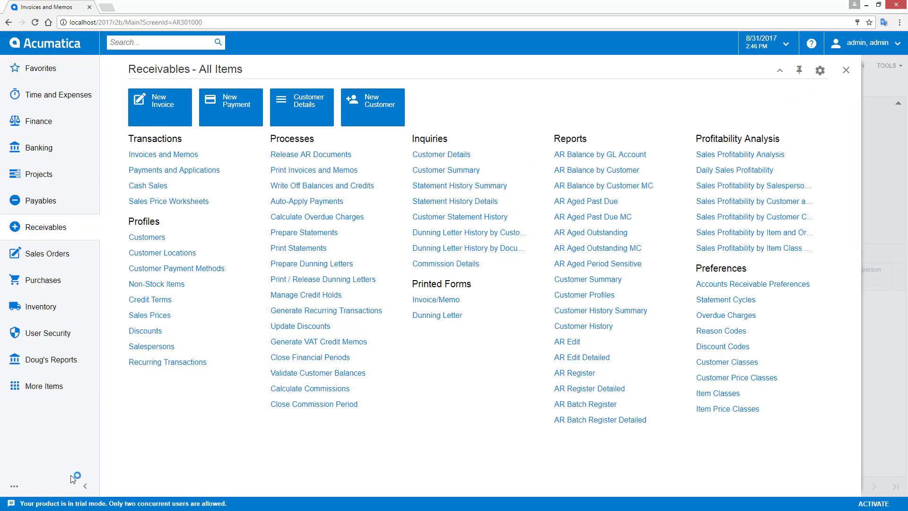
# Step: Search globally for 'abc' and open the Update ABC Code screen from the results
pyautogui.click(143, 42)
pyautogui.write('ab')
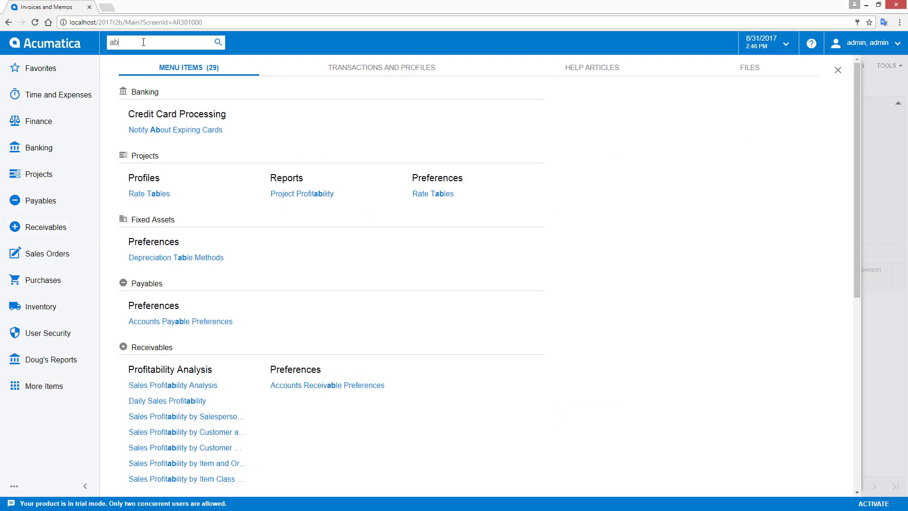
pyautogui.write('c')
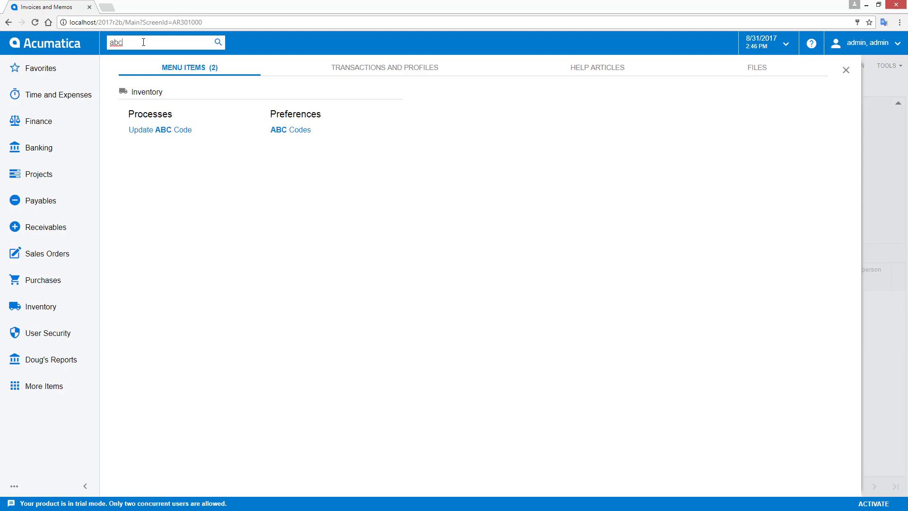
pyautogui.click(155, 135)
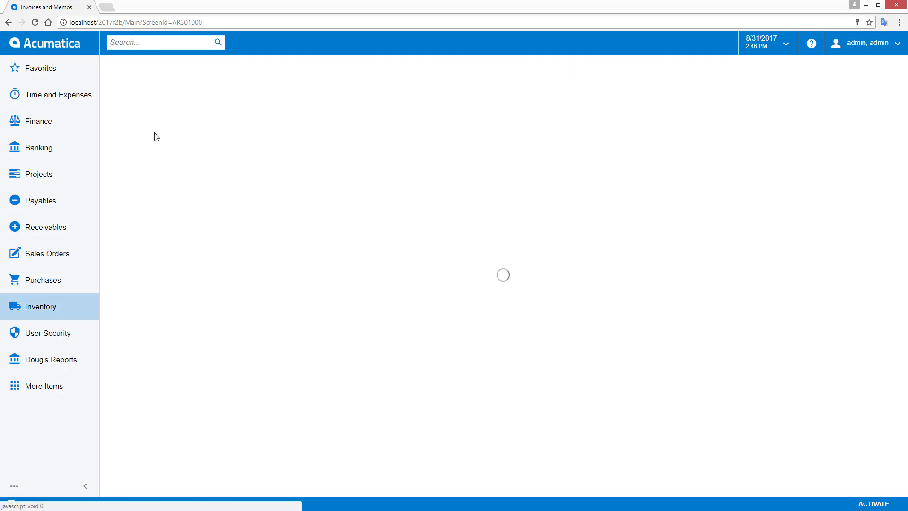
# Step: Search 'abc' again and browse the Transactions and Profiles, Help Articles, Files and Menu Items tabs
pyautogui.click(161, 42)
pyautogui.write('abc')
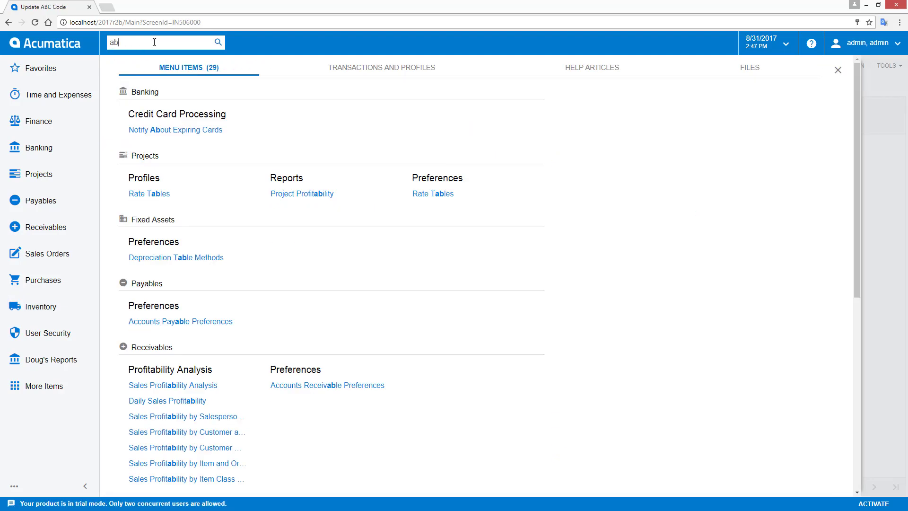
pyautogui.click(379, 69)
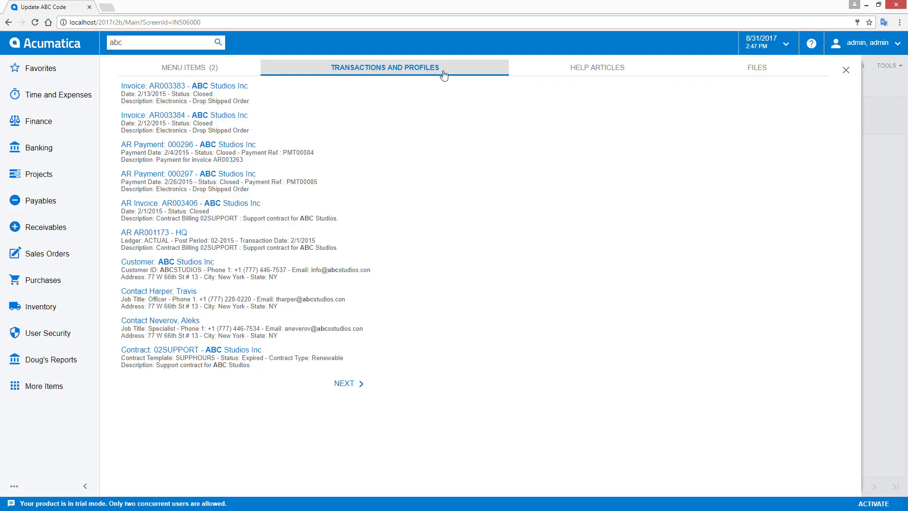
pyautogui.click(575, 70)
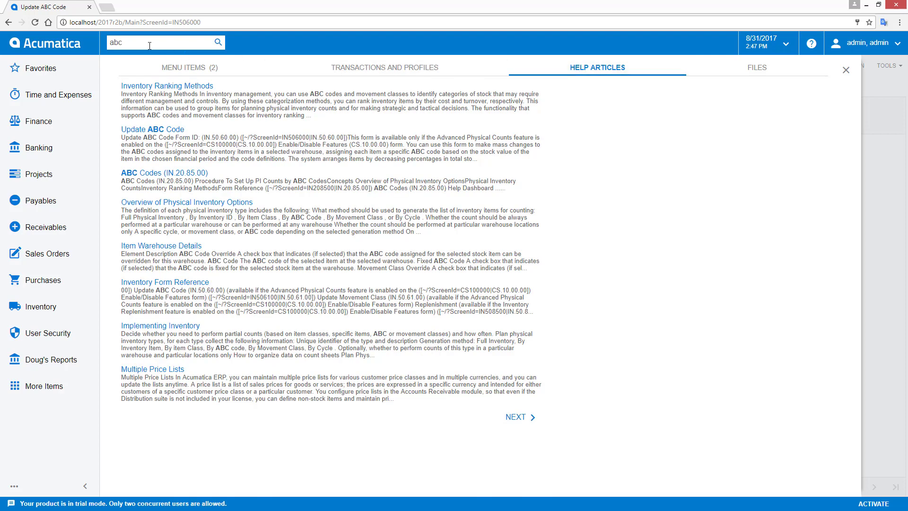
pyautogui.click(750, 72)
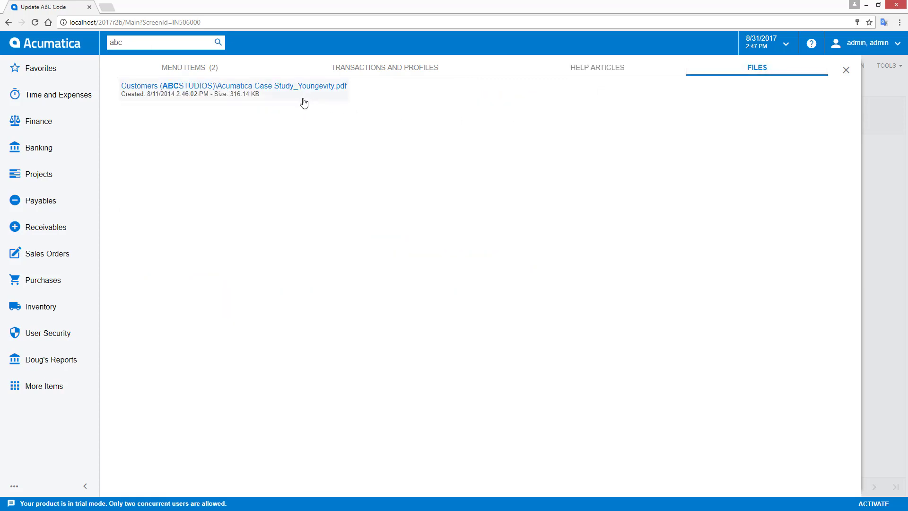
pyautogui.click(194, 69)
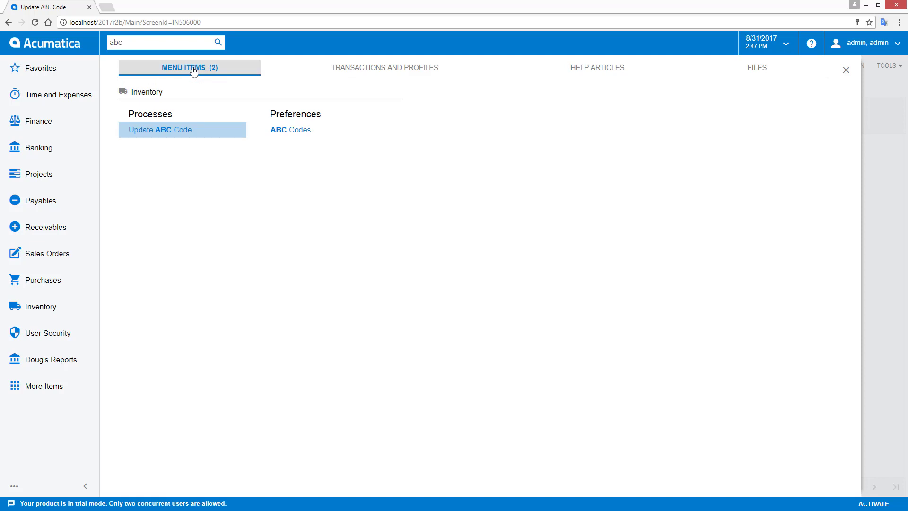
# Step: Open Update ABC Code and display its contextual help panel
pyautogui.click(162, 129)
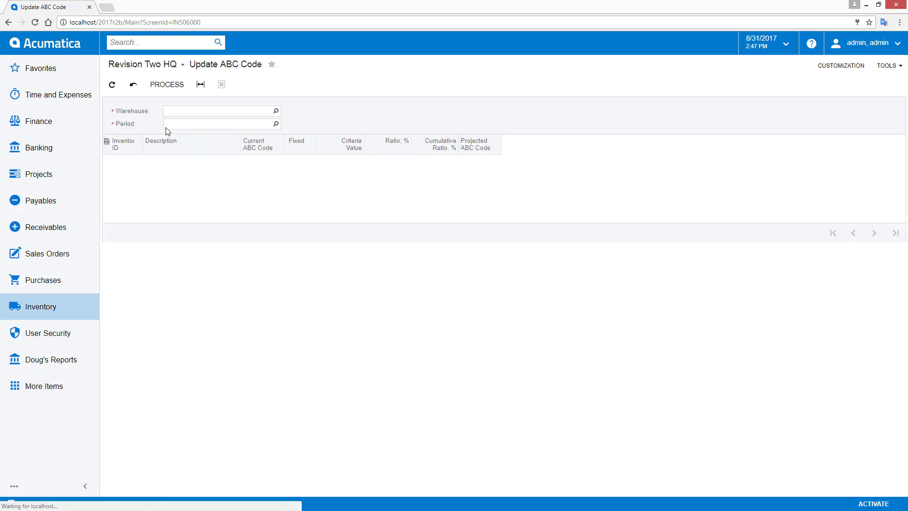
pyautogui.click(811, 45)
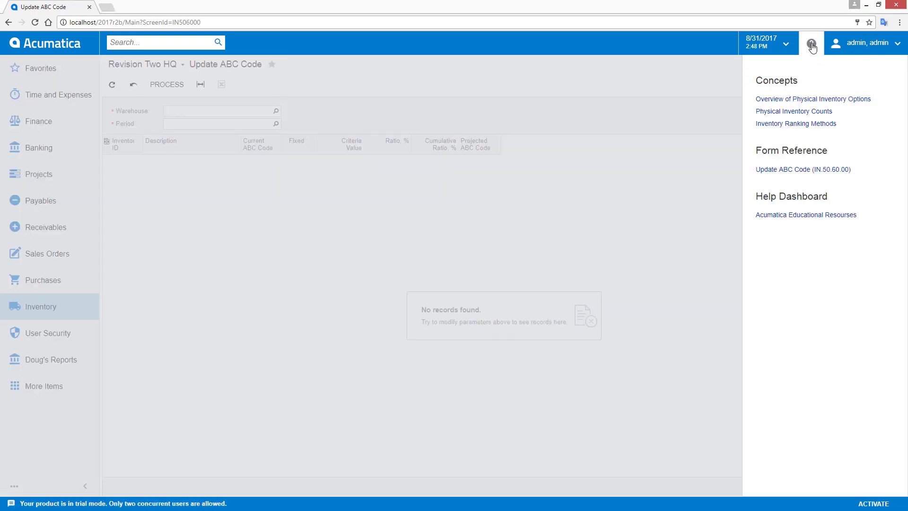